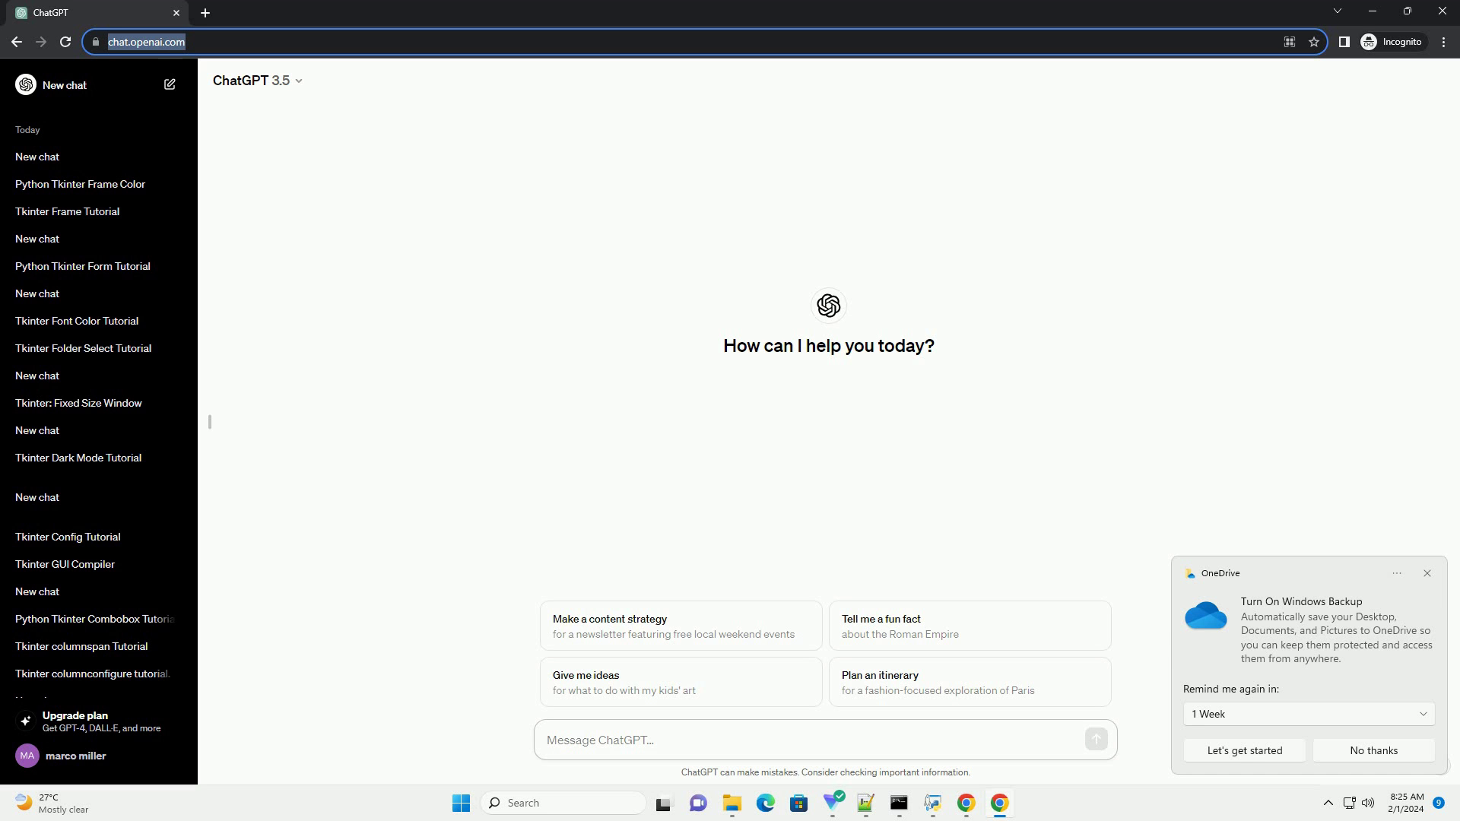
type("write an informative tutorial about python tkinter frame size with code example")
Step: Submit the request for a Python Tkinter frame size tutorial with a code example
key("Return")
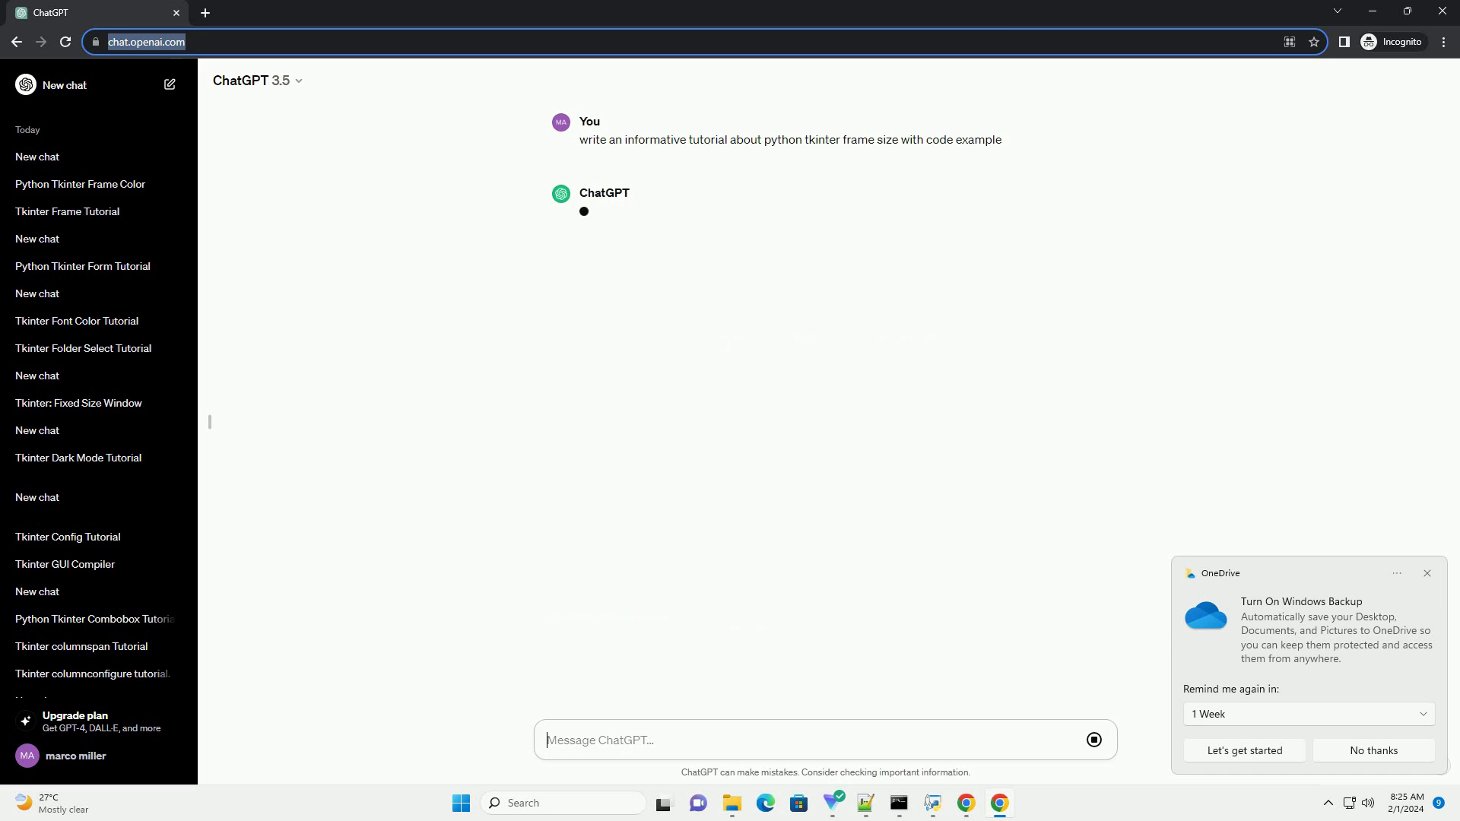